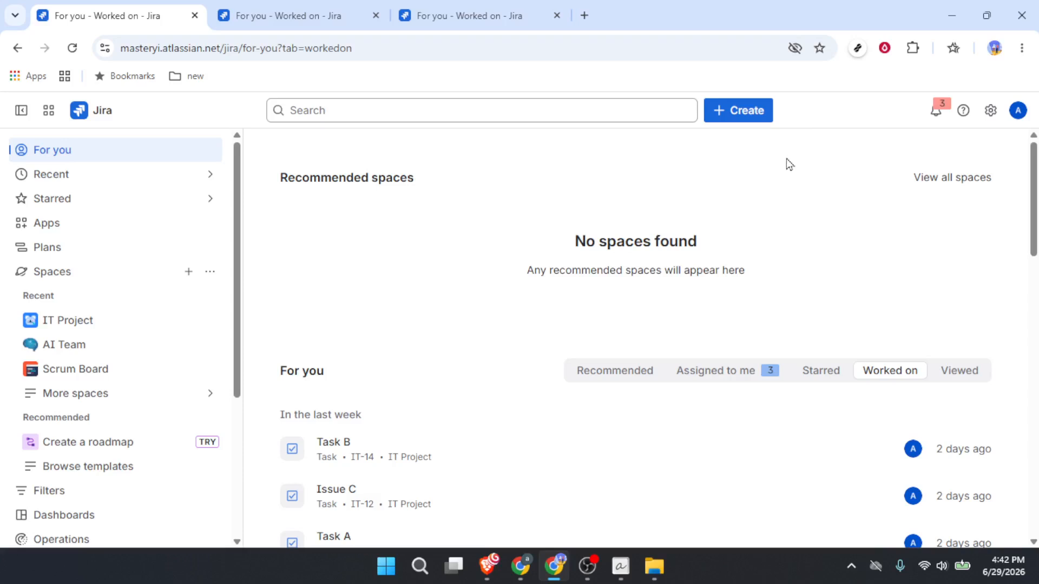
- Start a new work item in the IT Project (IT) space with Bug as its work type
left_click(748, 108)
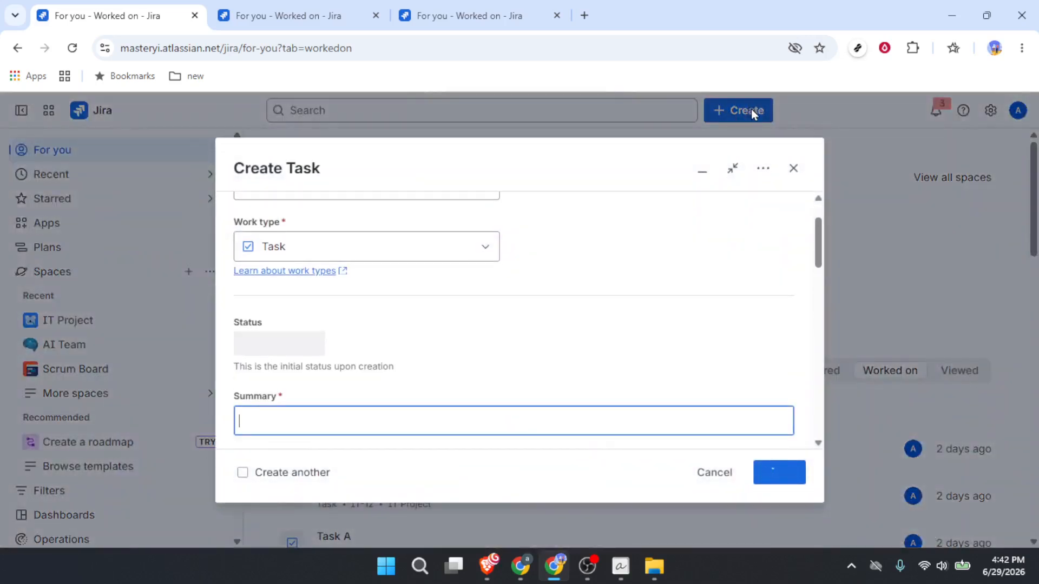
scroll(568, 251, "up", 2)
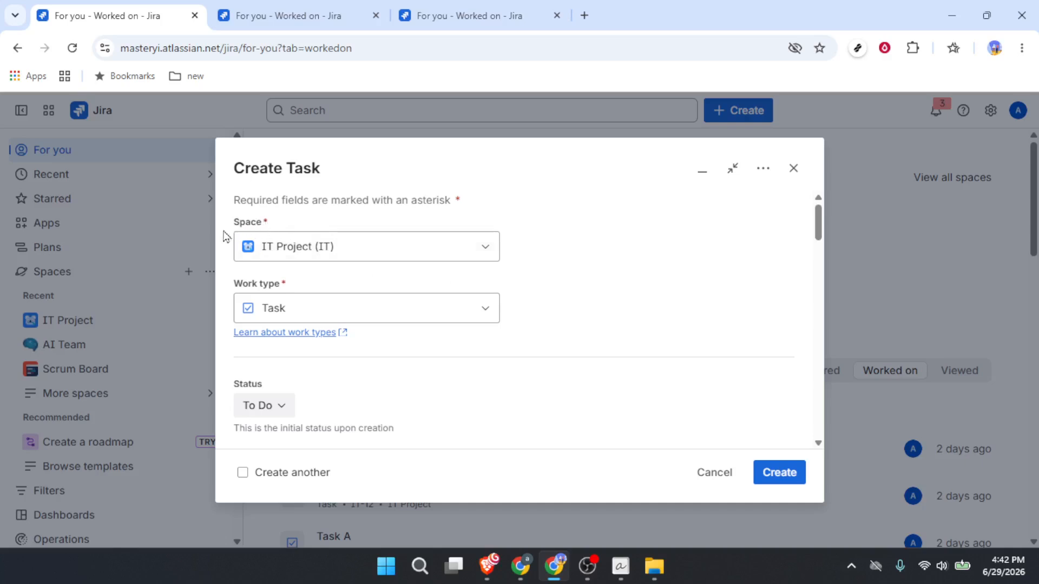
left_click(444, 247)
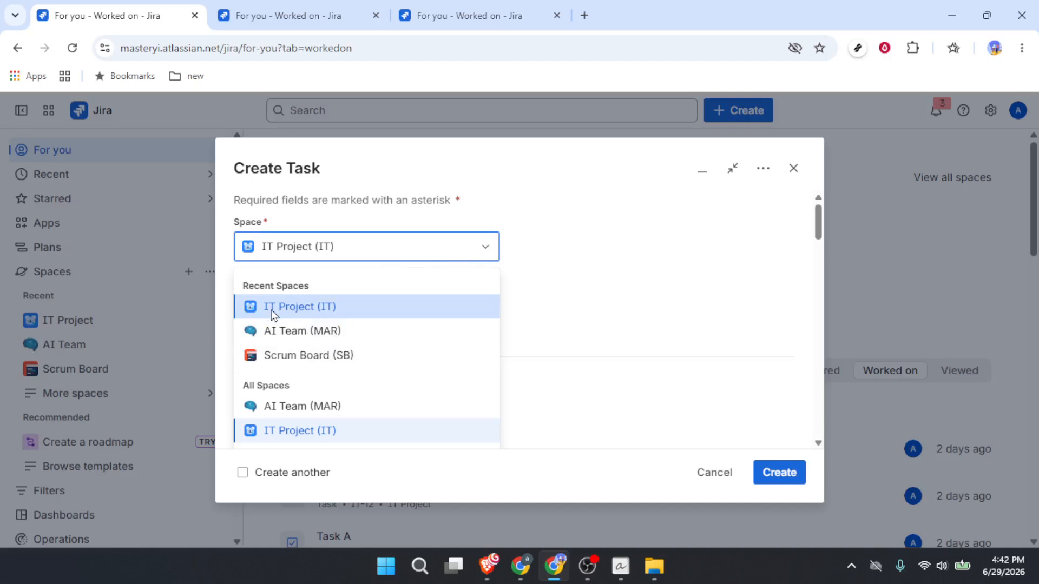
left_click(312, 311)
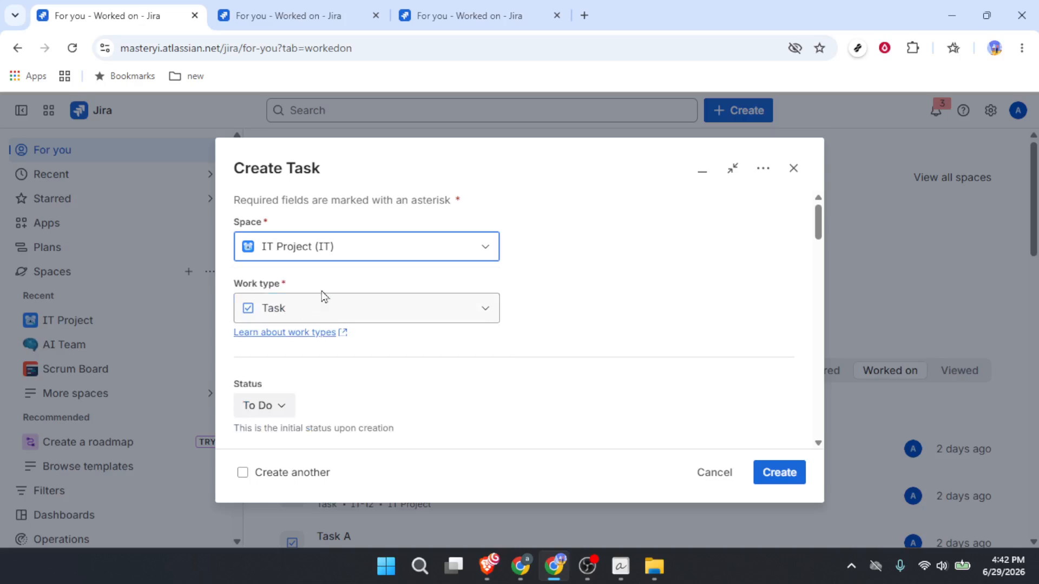
left_click(341, 313)
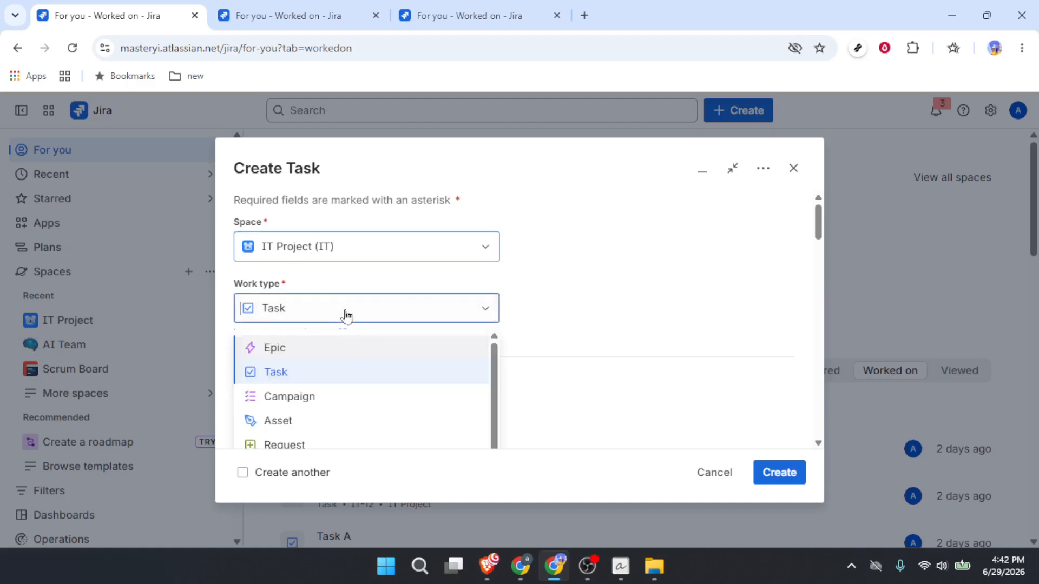
scroll(336, 341, "down", 2)
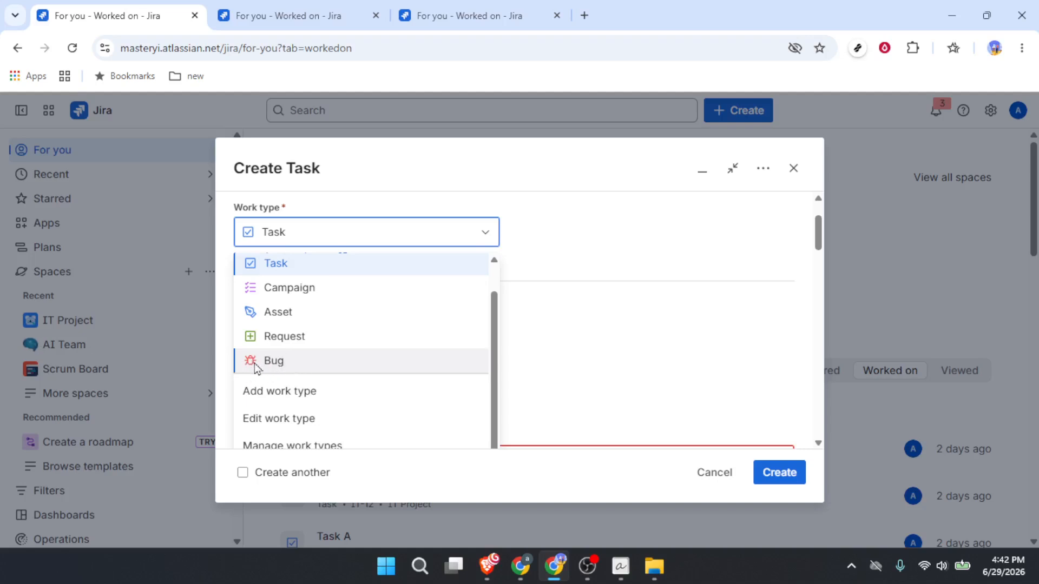
left_click(274, 364)
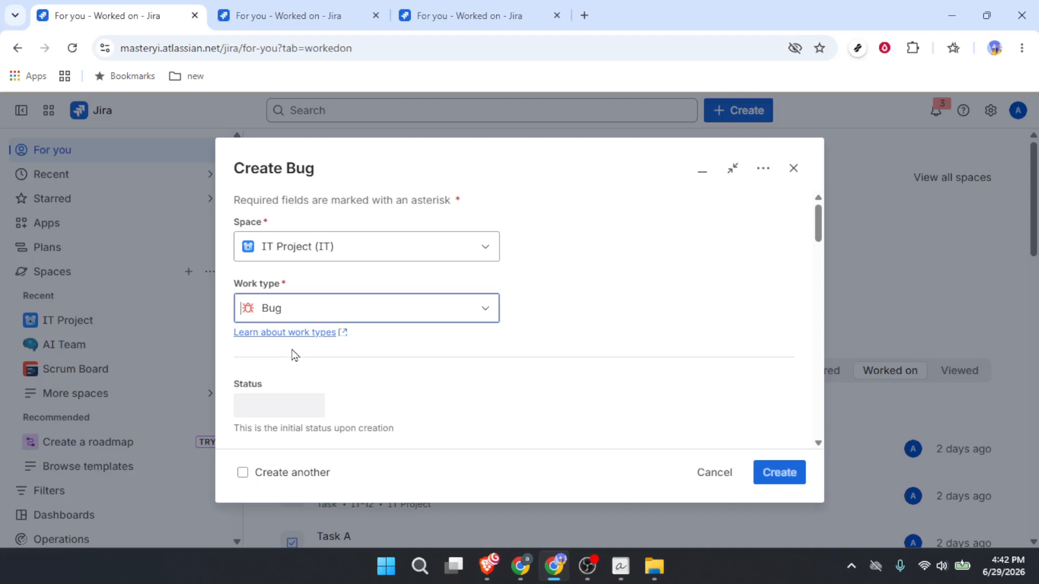
- Enter "Demo summary" as the bug's summary
scroll(294, 360, "down", 3)
scroll(292, 354, "down", 2)
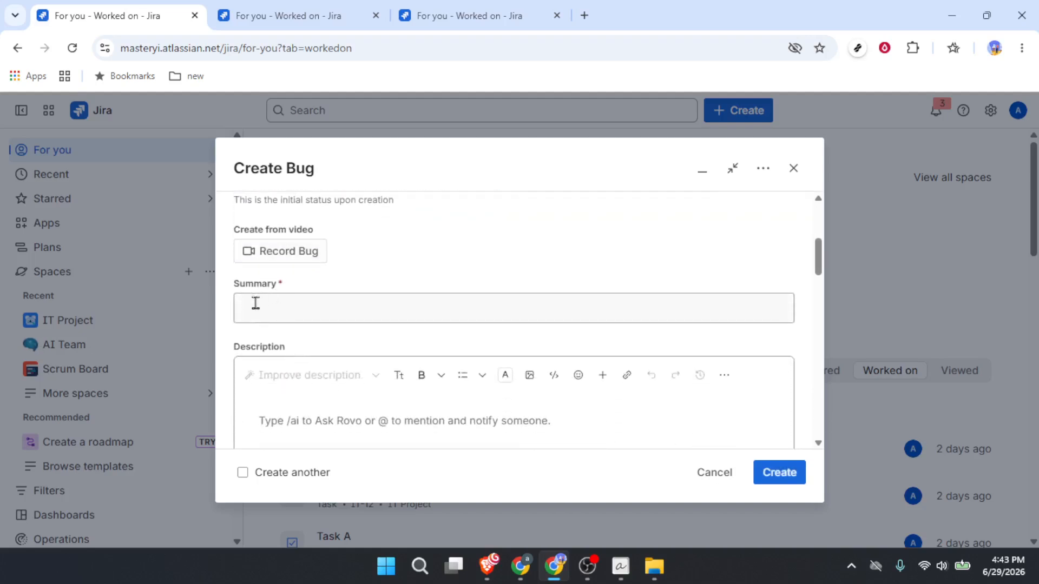
left_click(285, 312)
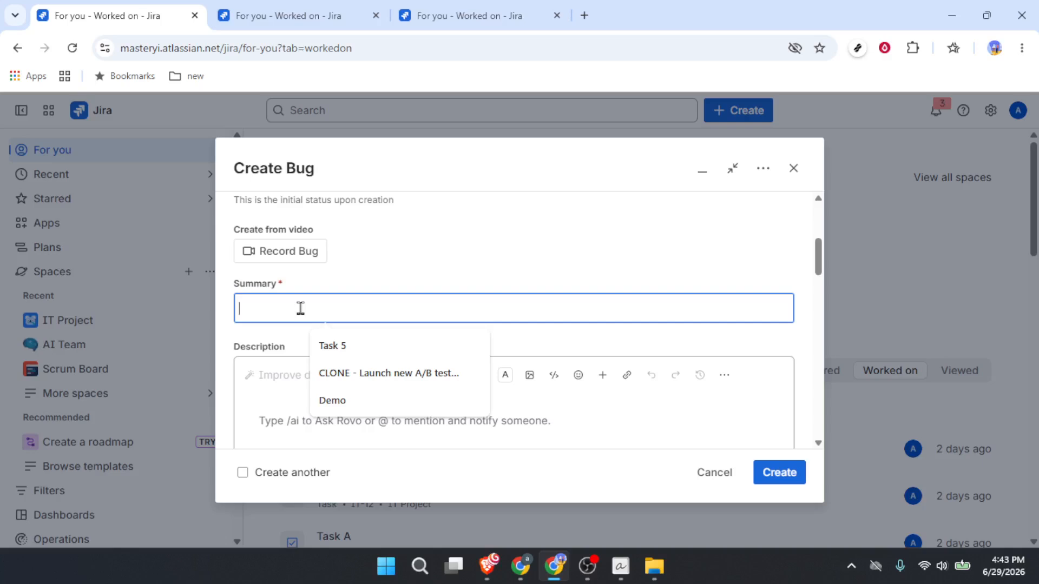
type("De")
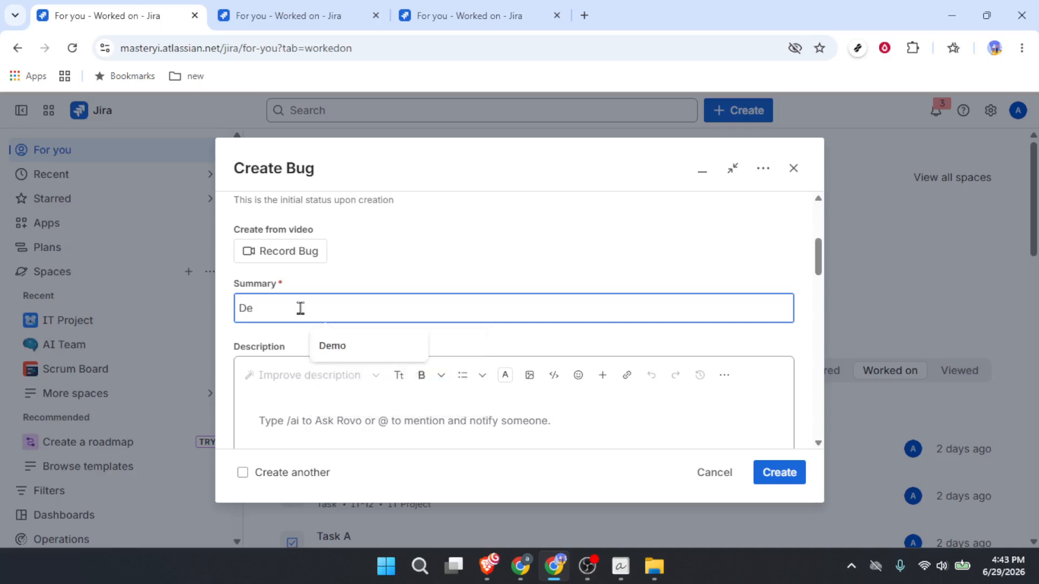
type("mo")
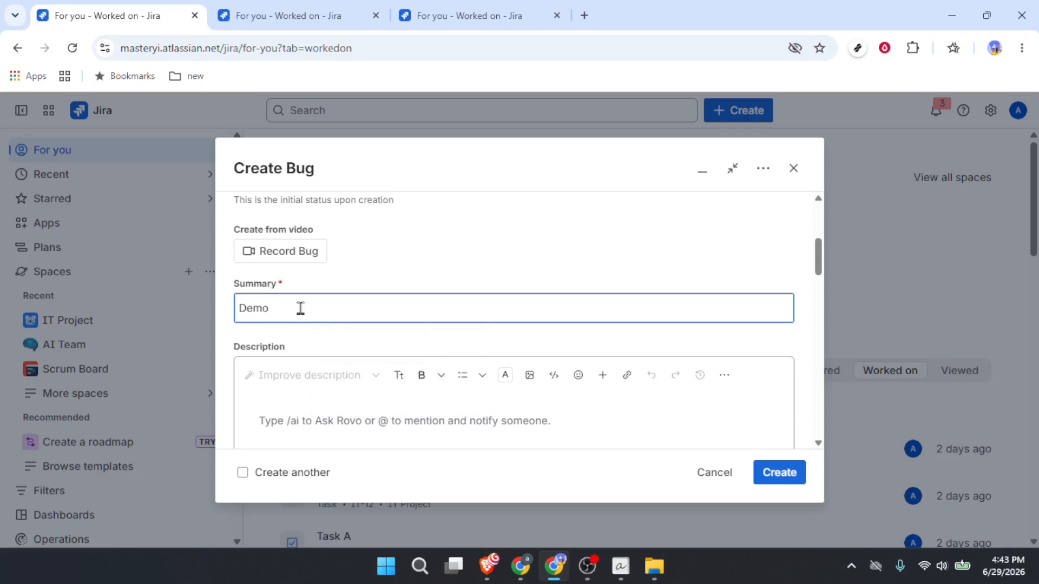
type(" summary")
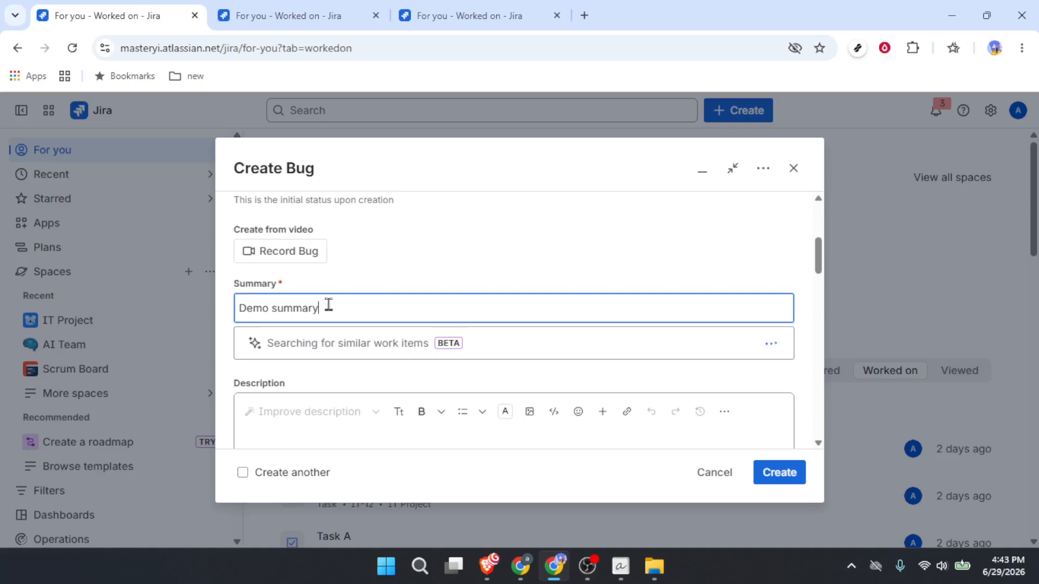
scroll(334, 306, "down", 3)
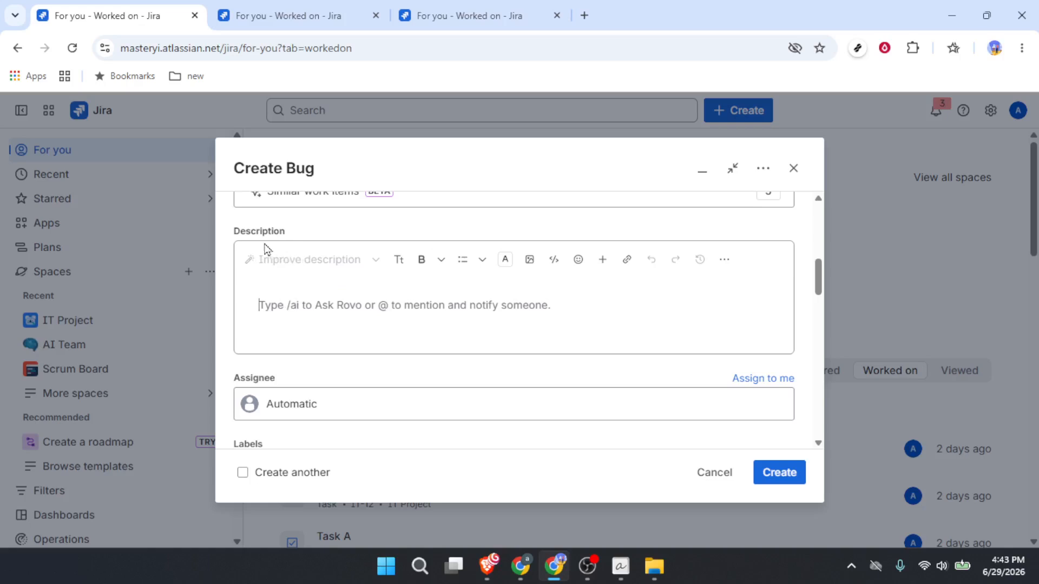
left_click_drag(233, 232, 290, 238)
left_click(303, 233)
scroll(302, 303, "down", 1)
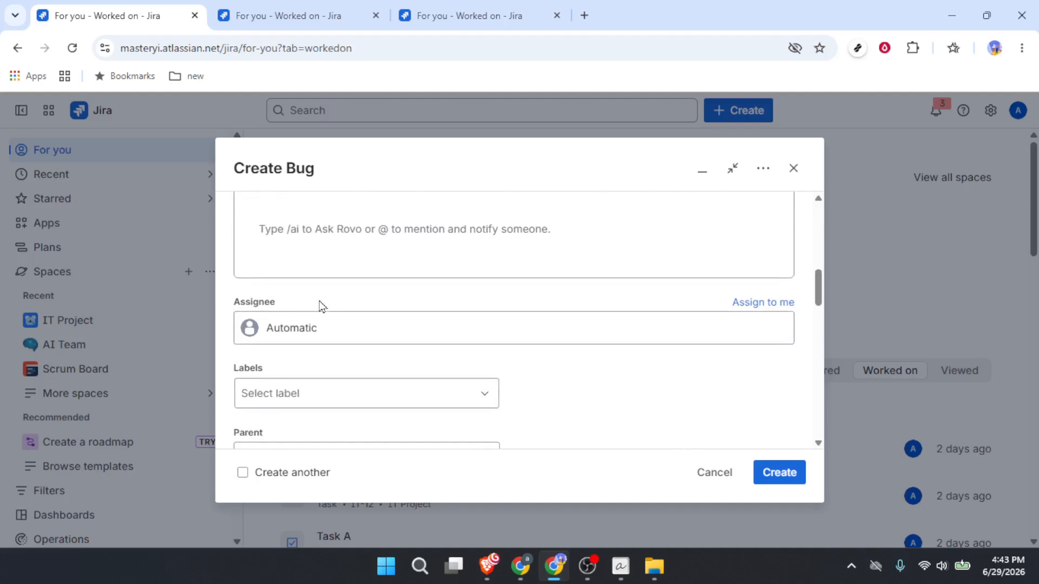
scroll(320, 303, "up", 1)
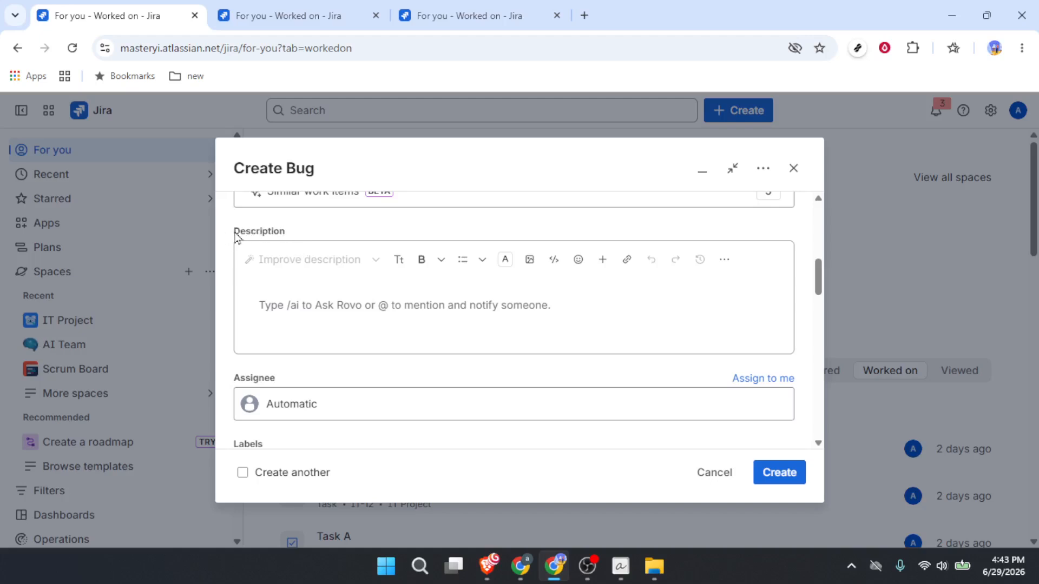
left_click_drag(235, 238, 293, 232)
left_click(295, 233)
- Assign the bug to yourself and add the existing label "new" to it
scroll(318, 313, "down", 2)
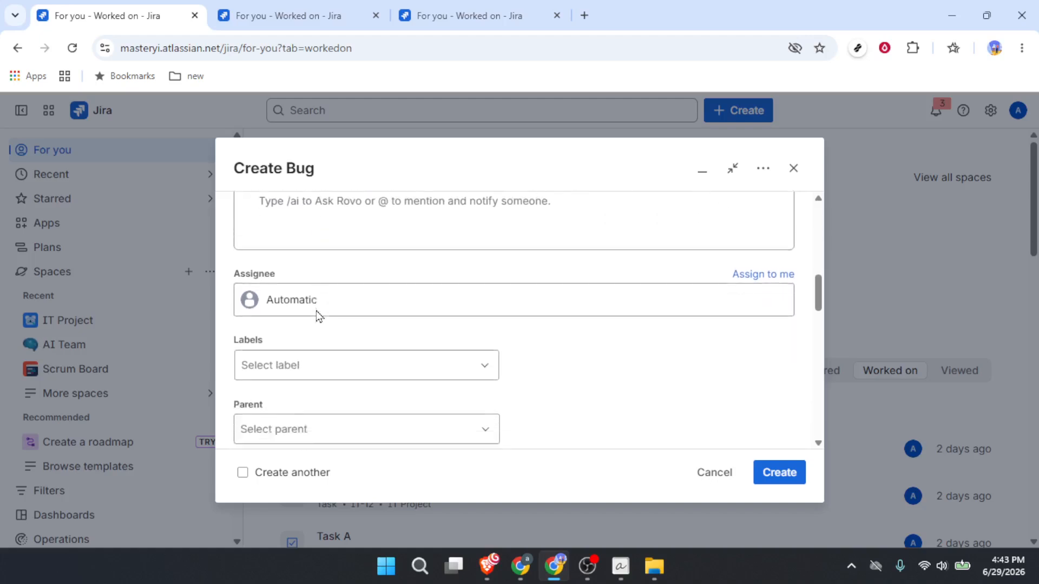
scroll(317, 314, "down", 1)
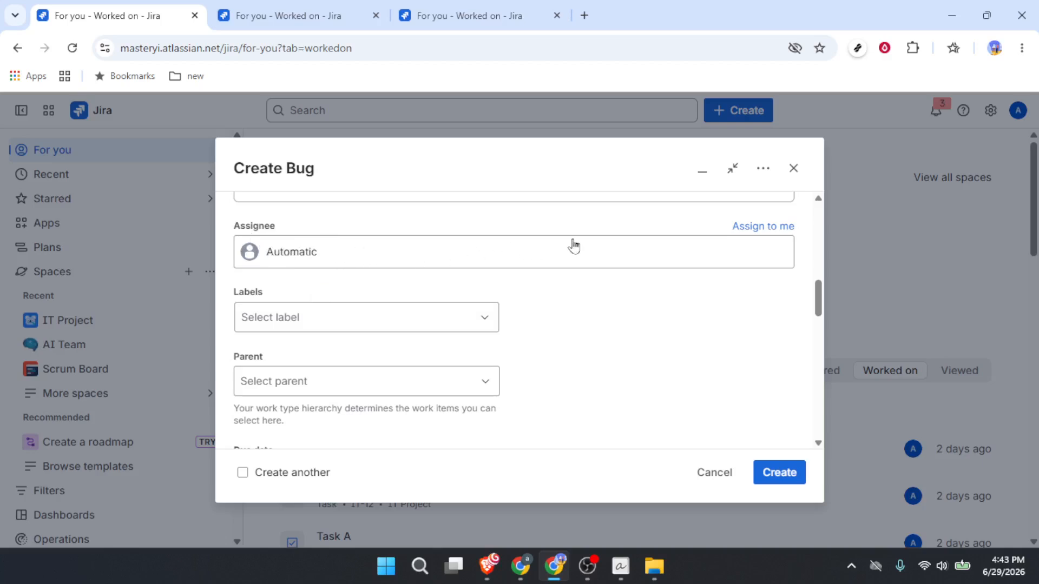
left_click(754, 227)
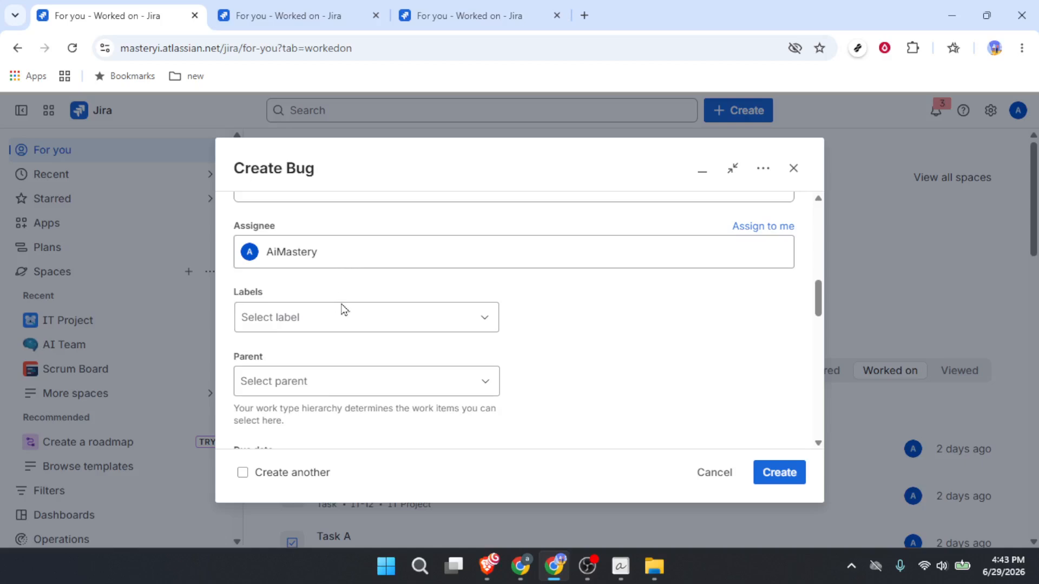
left_click(365, 323)
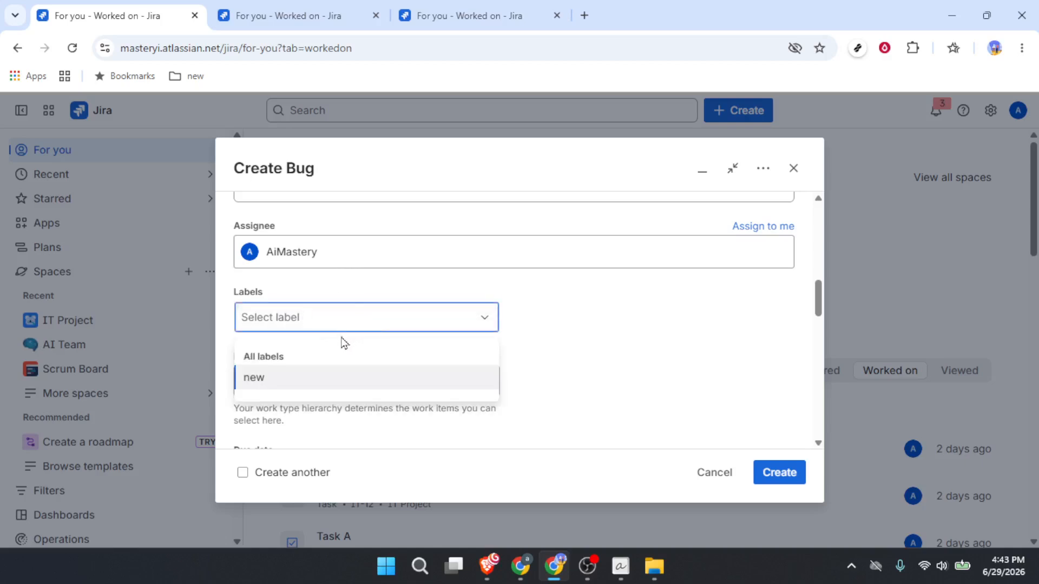
left_click(277, 382)
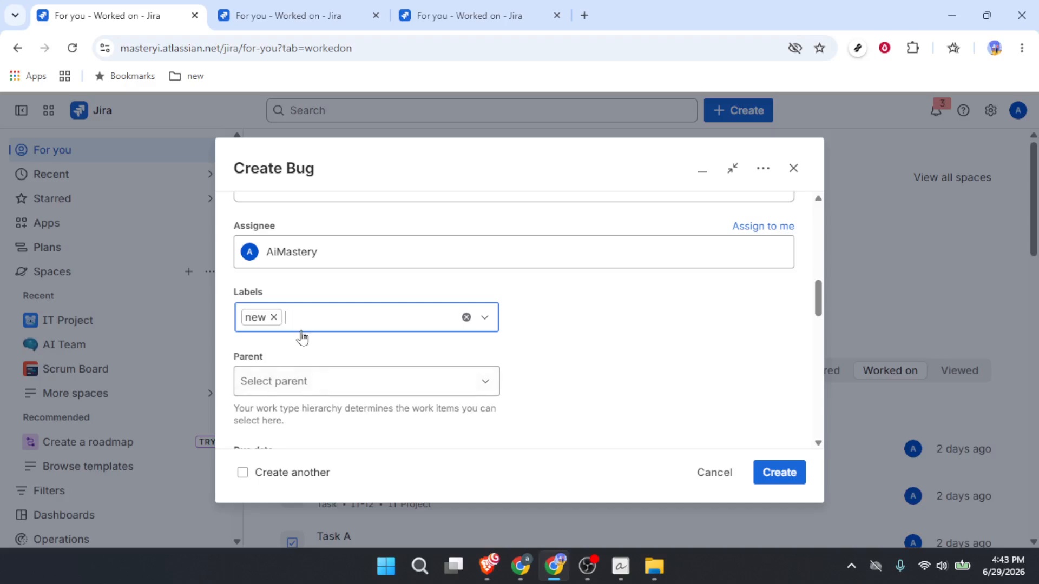
left_click(303, 345)
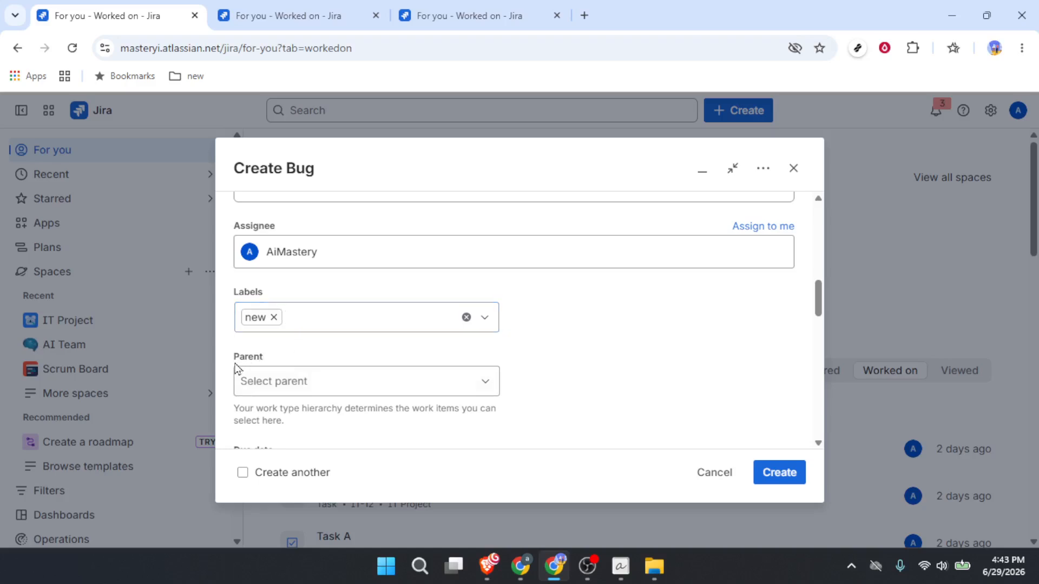
- Check which parent work items are available for the bug, including everything marked as done, without choosing one
left_click(386, 382)
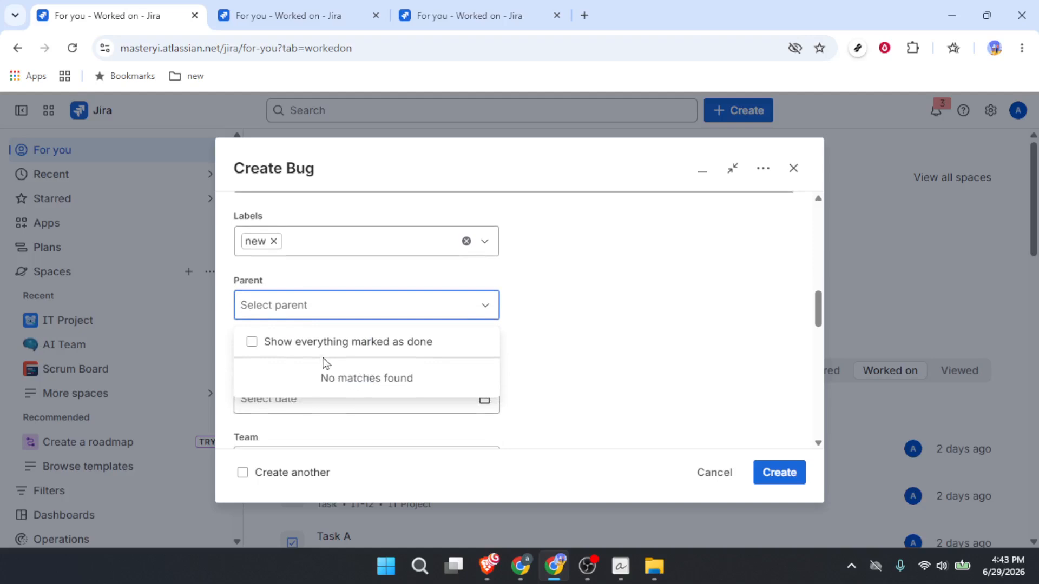
left_click(252, 343)
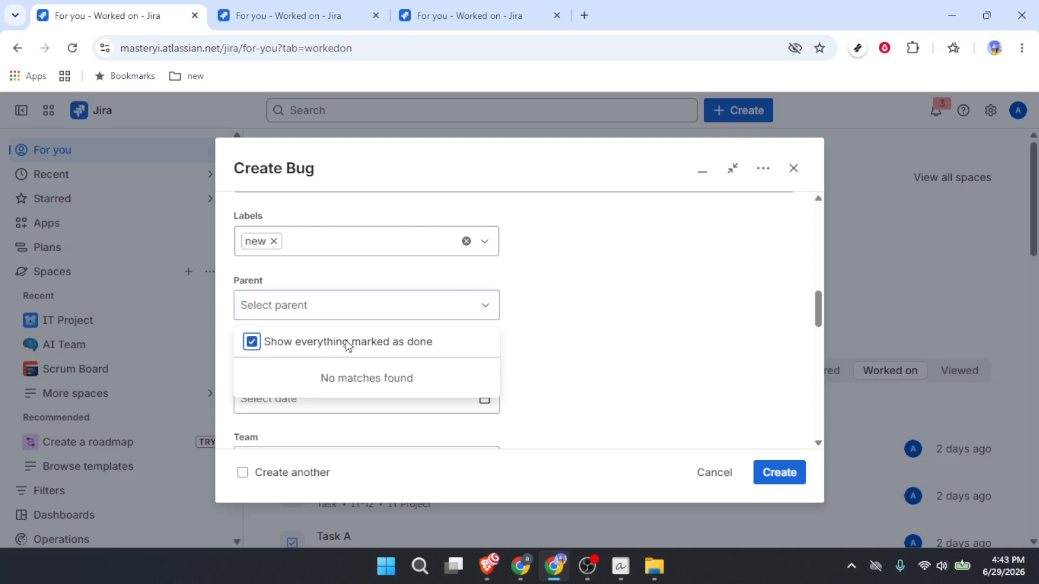
scroll(352, 345, "up", 1)
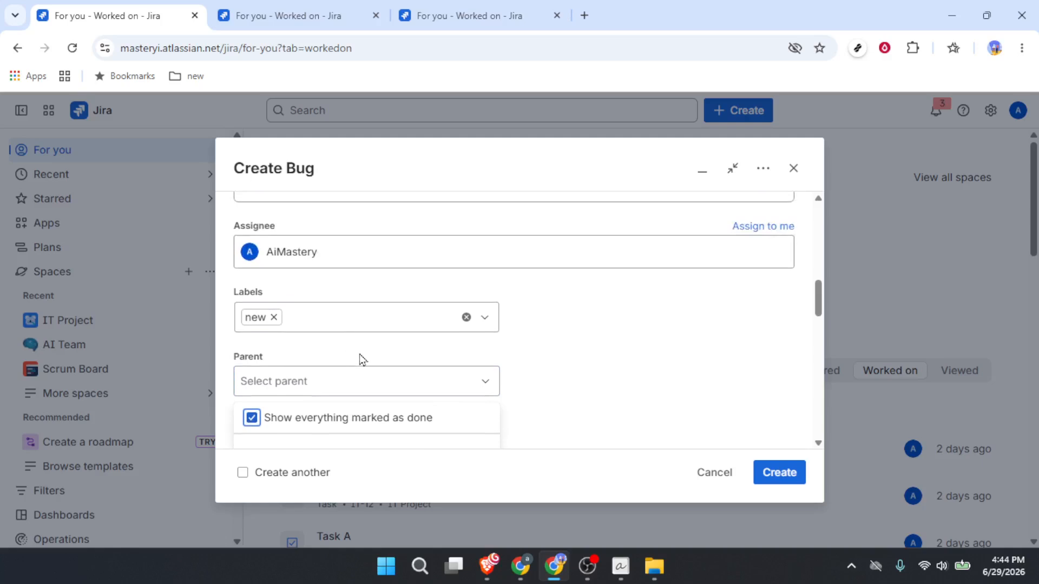
left_click(364, 359)
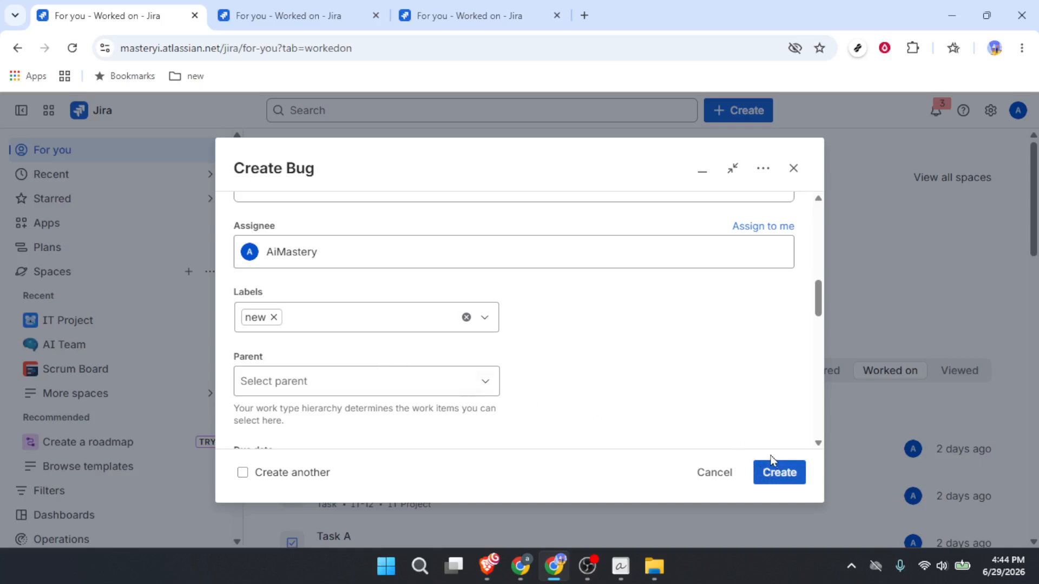
- Create the bug from the completed form and open the newly created work item
left_click(781, 473)
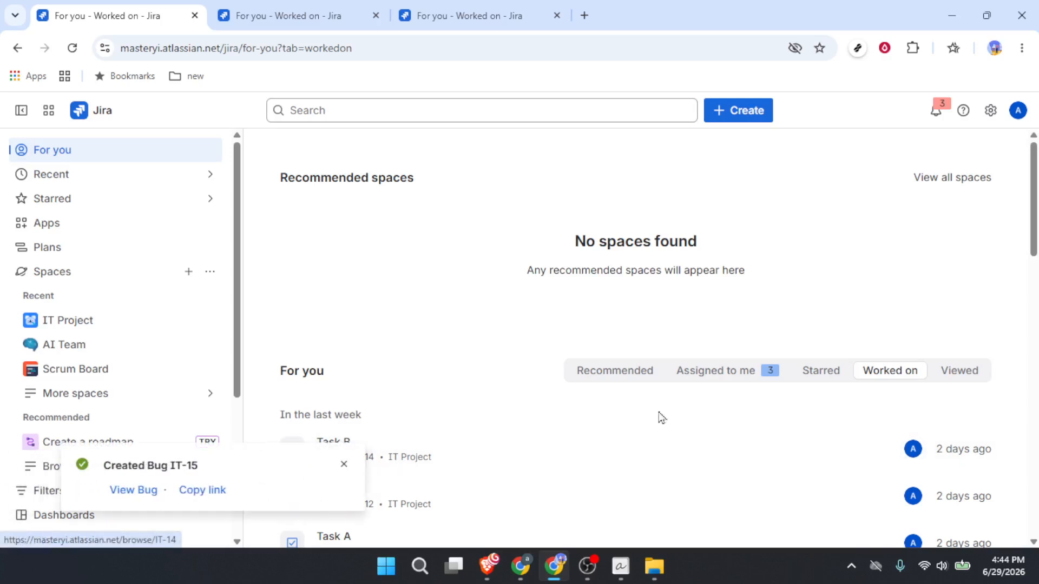
left_click(142, 490)
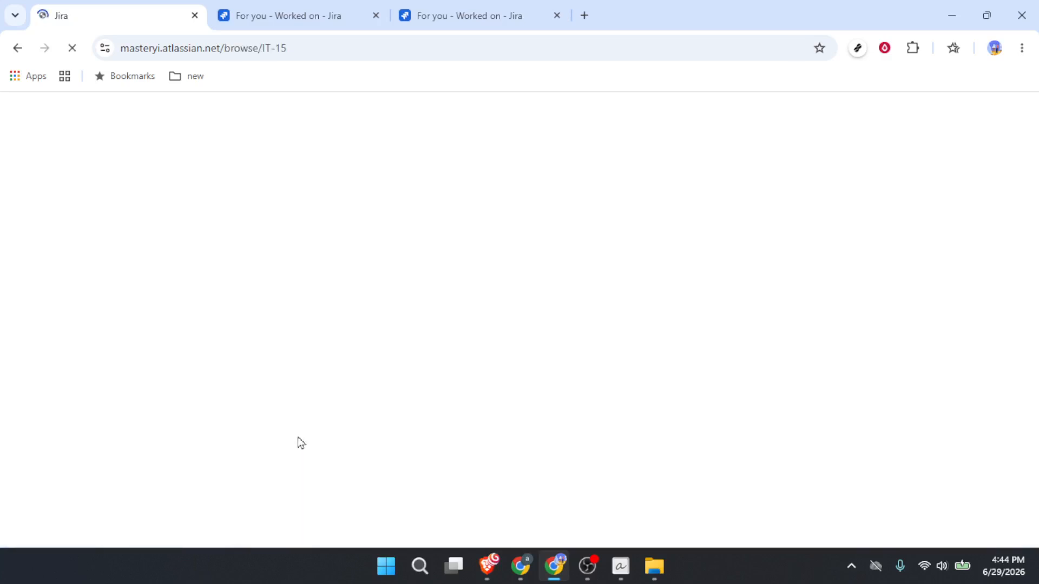